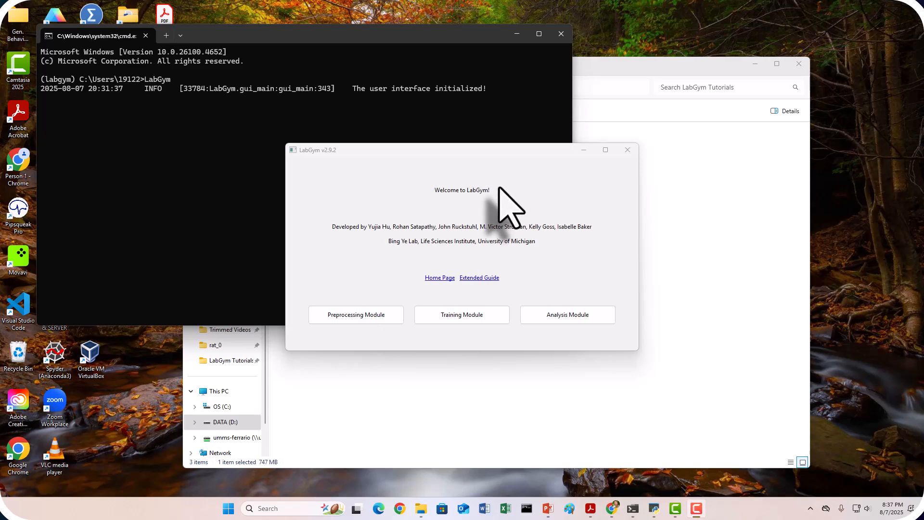
# Step: Start video preprocessing in the Preprocessing Module and select rat1_st22.042_ed2362.04_.mp4 from the LabGym Tutorials folder, without resizing the frames
pyautogui.click(391, 318)
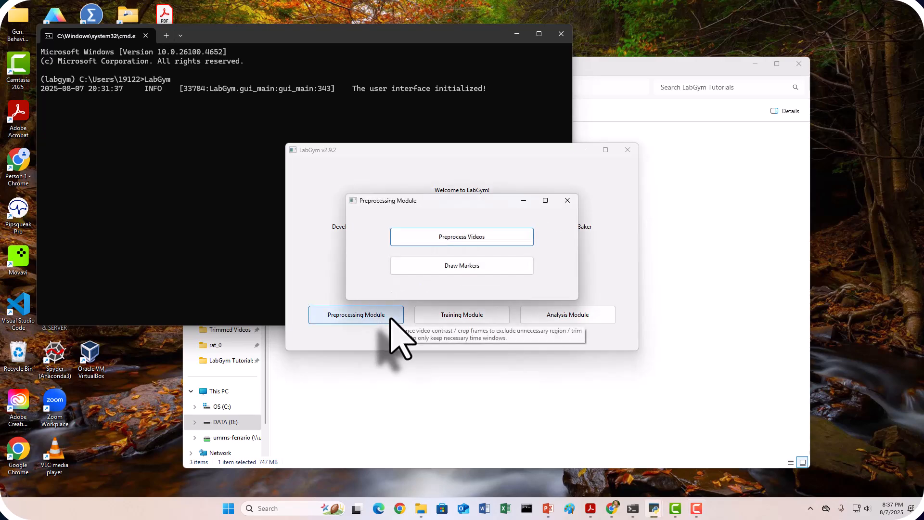
pyautogui.click(502, 234)
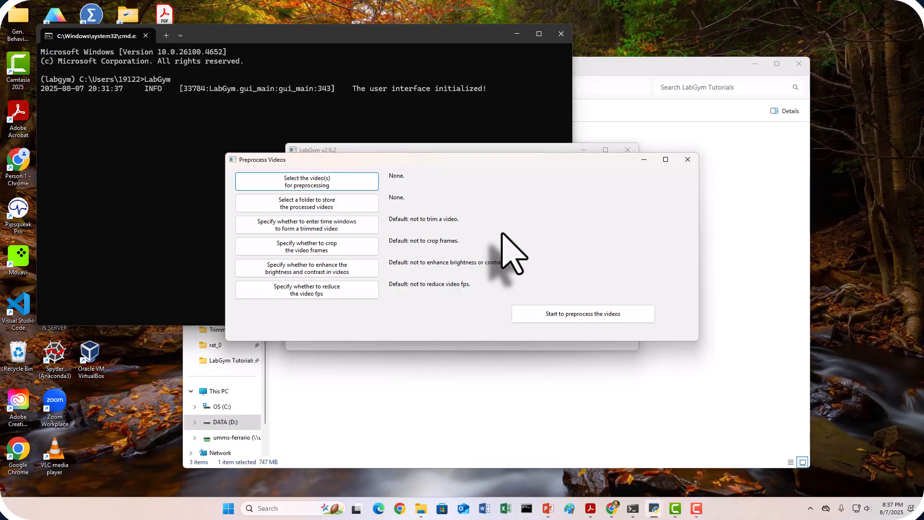
pyautogui.click(373, 181)
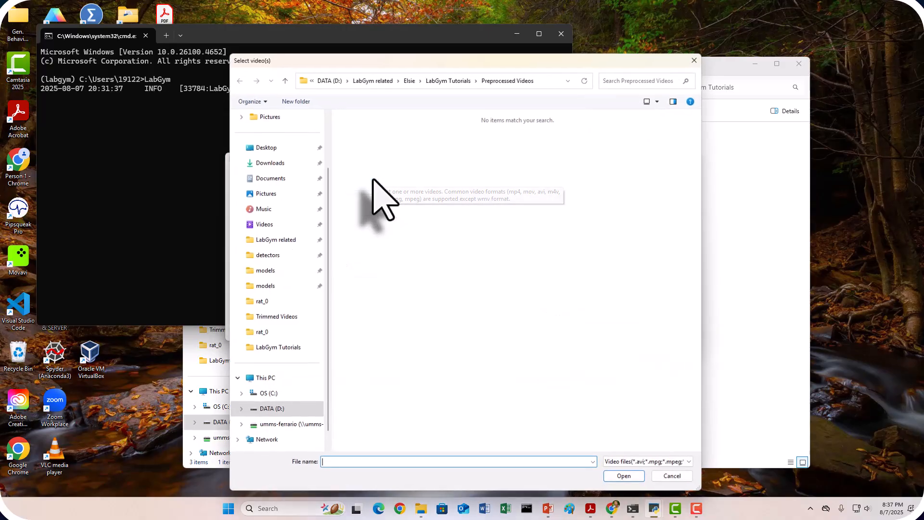
pyautogui.click(450, 81)
pyautogui.click(474, 190)
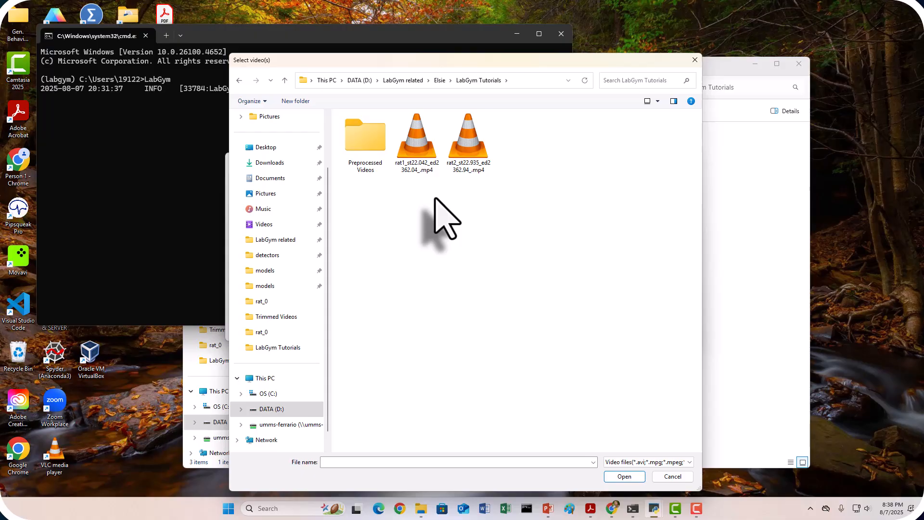
pyautogui.click(408, 147)
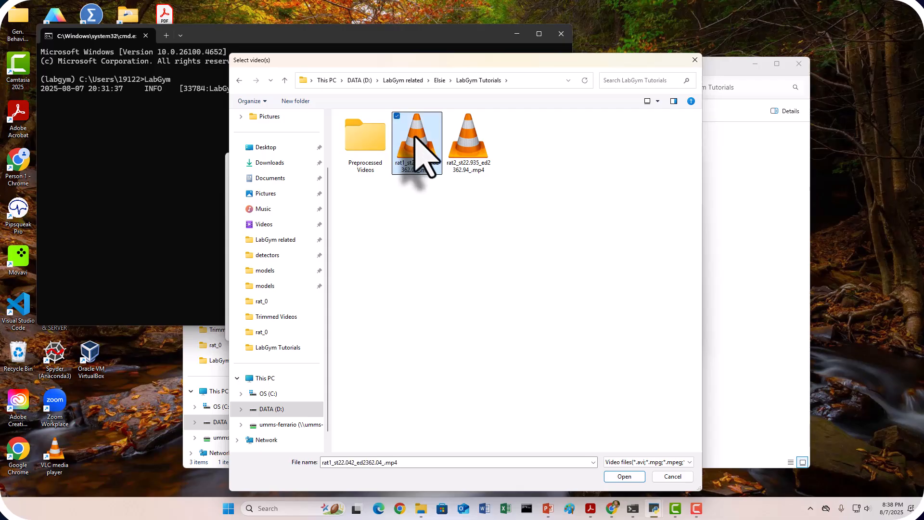
pyautogui.click(621, 477)
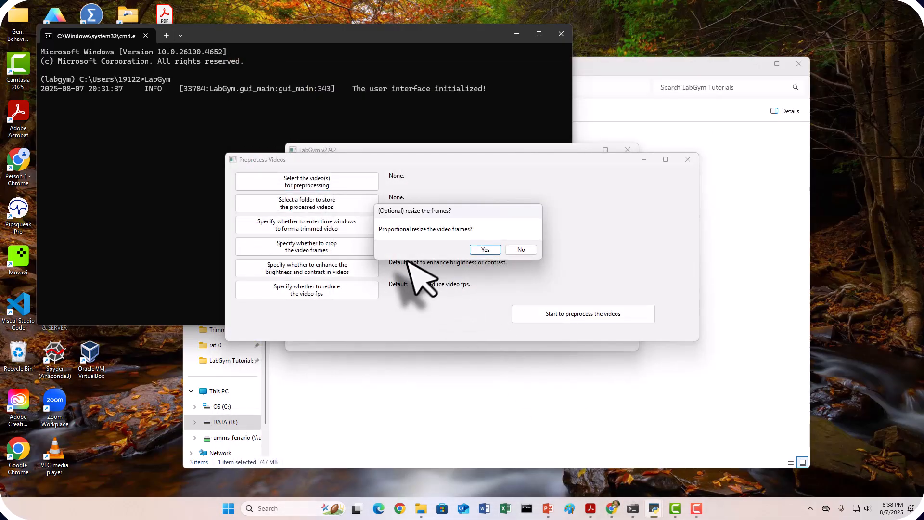
pyautogui.click(521, 249)
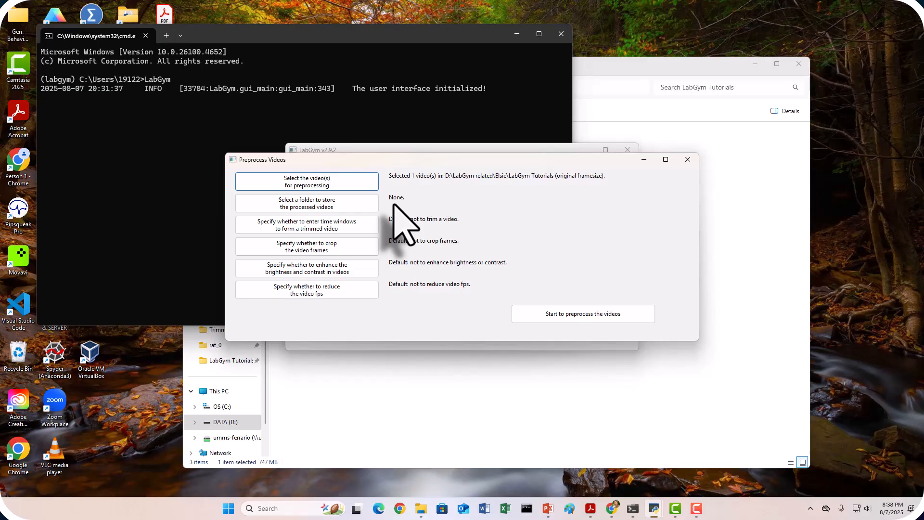
# Step: Set the Preprocessed Videos folder inside LabGym Tutorials as the storage location for the processed videos
pyautogui.click(370, 220)
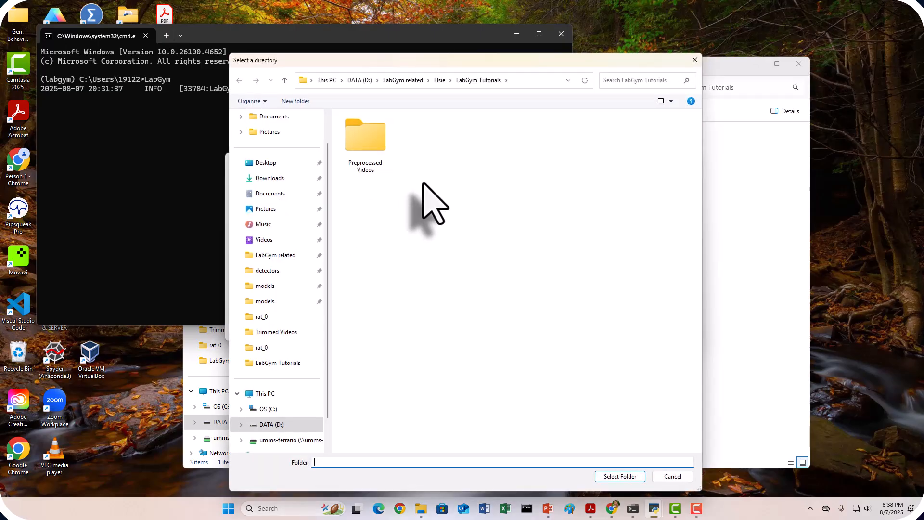
pyautogui.click(380, 143)
pyautogui.doubleClick(379, 144)
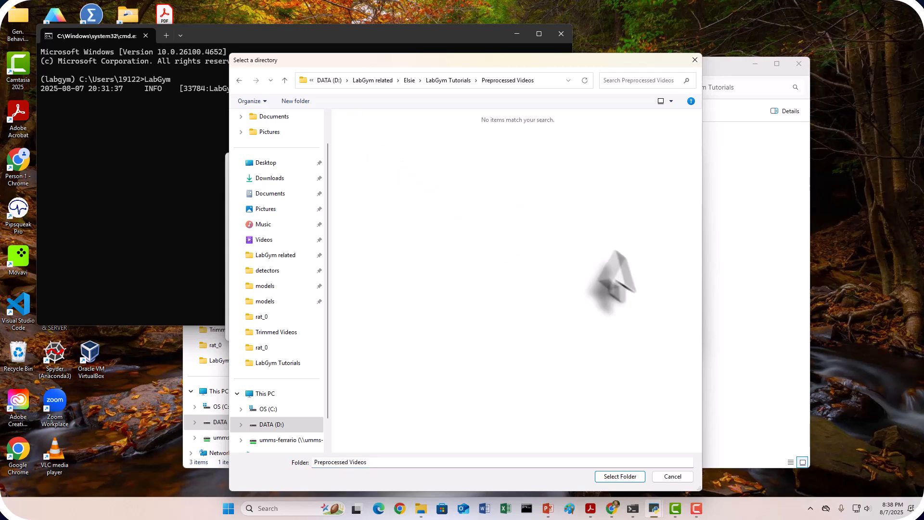
pyautogui.click(626, 476)
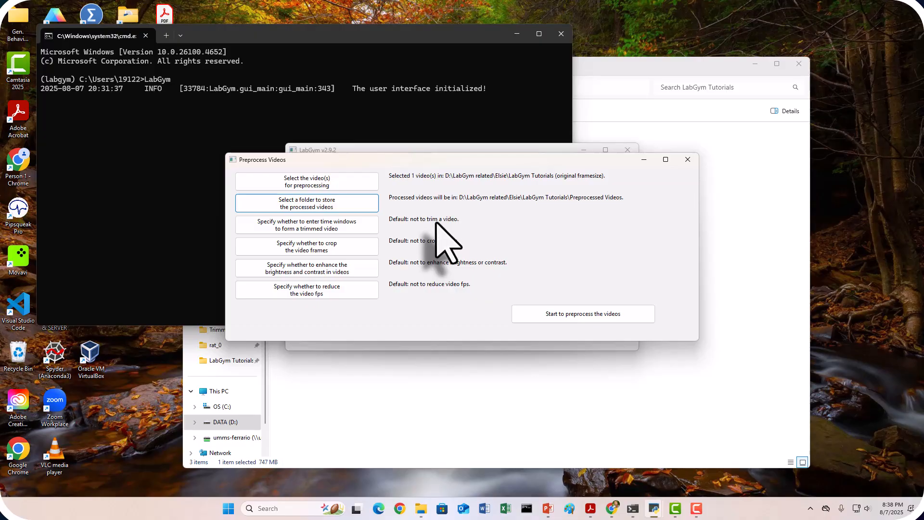
# Step: Enable trimming with time windows decoded from the filenames, and check the start and end tags in the source video's filename
pyautogui.click(367, 230)
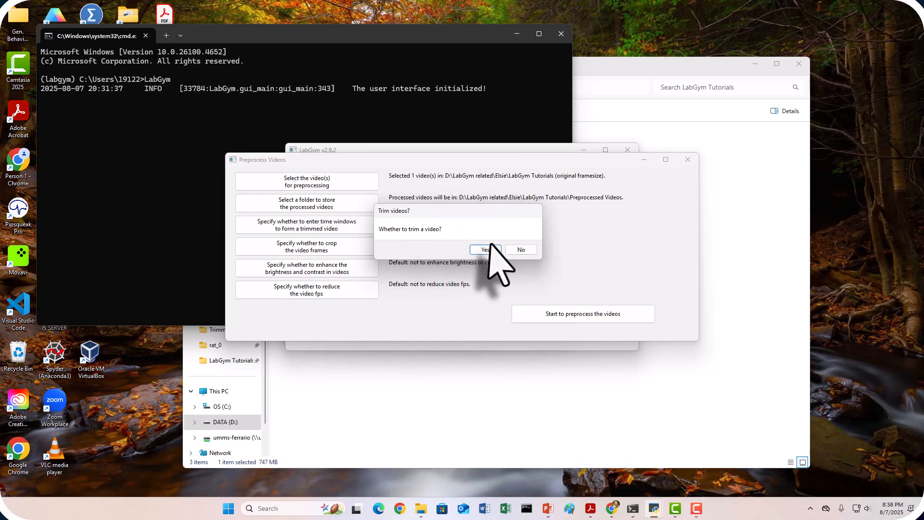
pyautogui.click(493, 247)
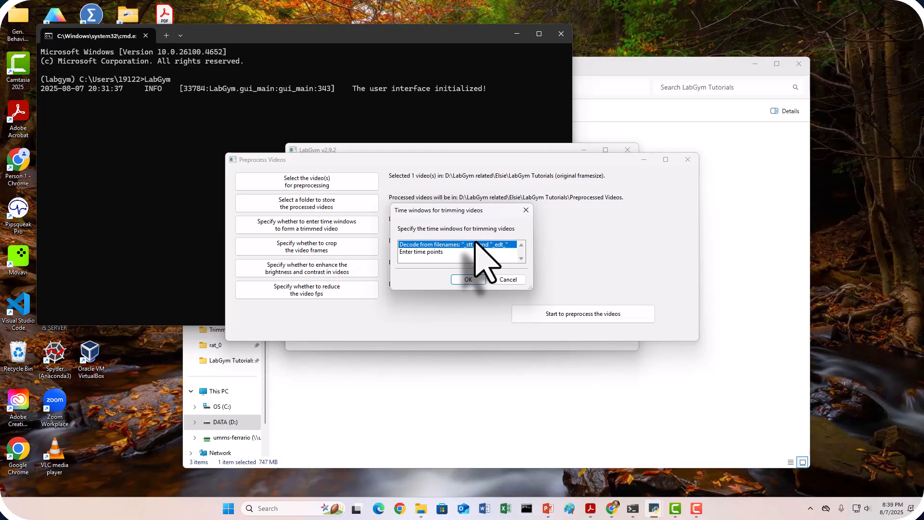
pyautogui.click(472, 279)
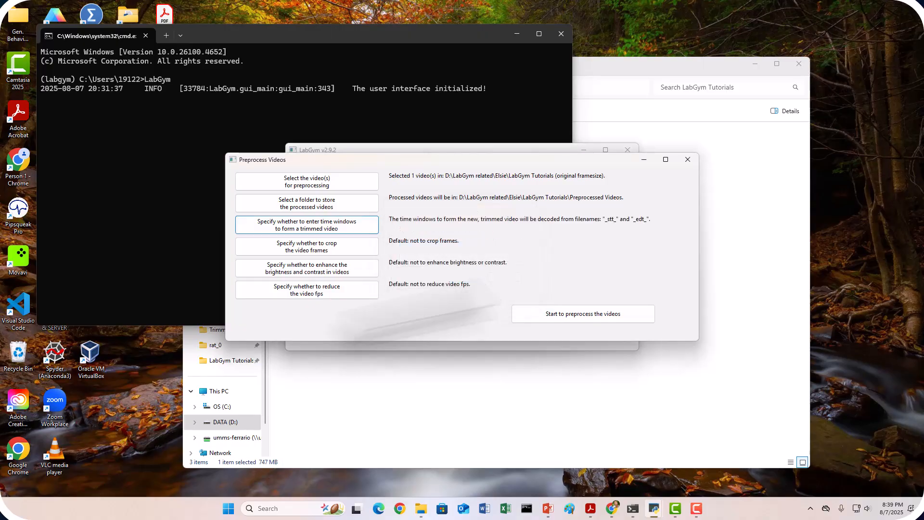
pyautogui.click(773, 319)
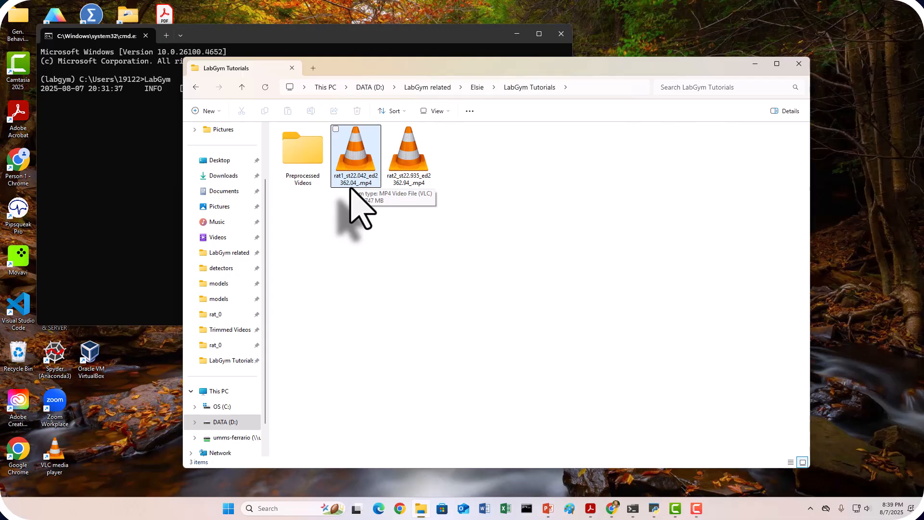
pyautogui.moveTo(654, 508)
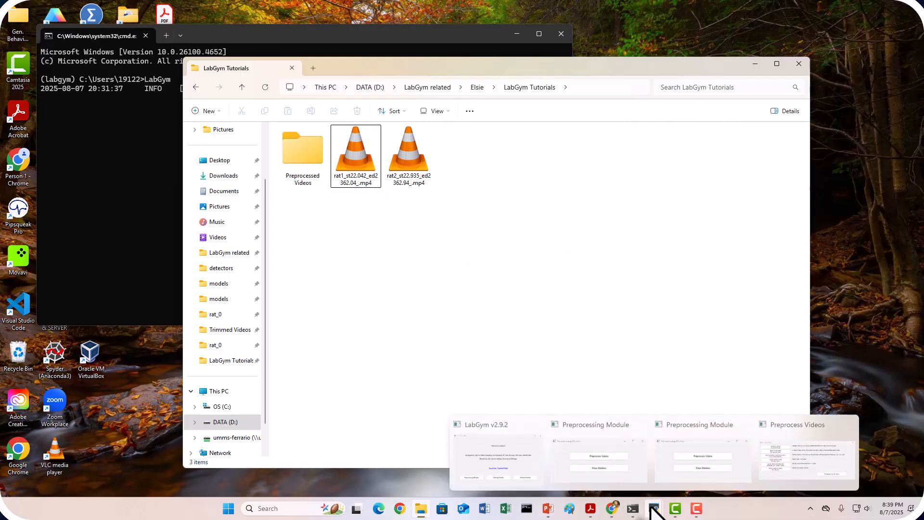
pyautogui.click(781, 478)
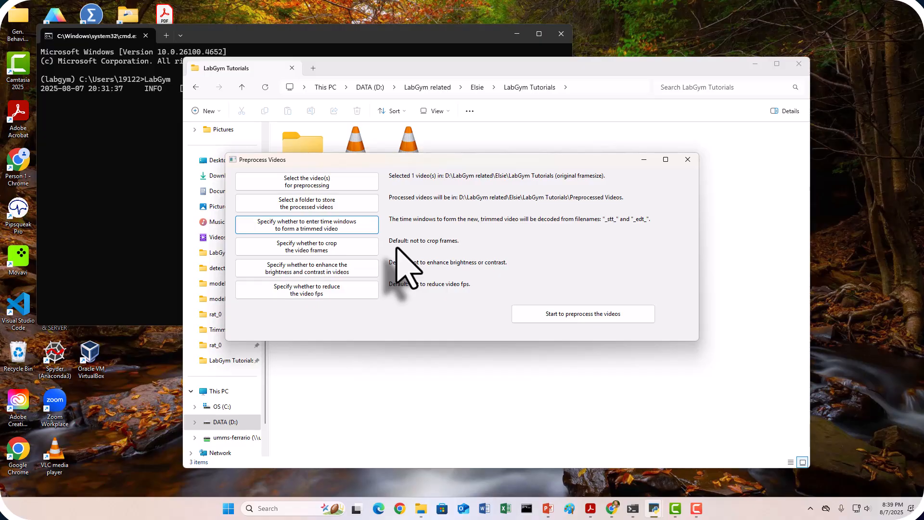
# Step: Crop the video frames to a window with left 150, right 1200, top 50 and bottom 650
pyautogui.click(361, 246)
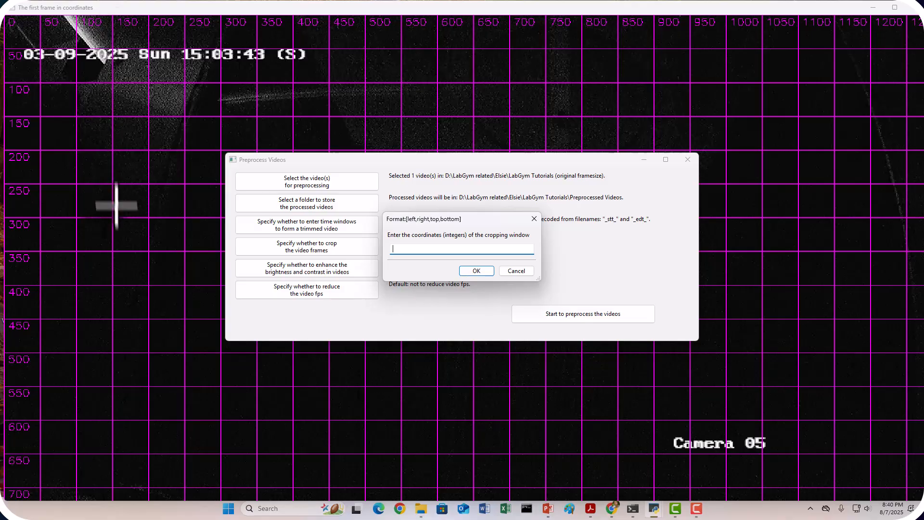
pyautogui.write('150,')
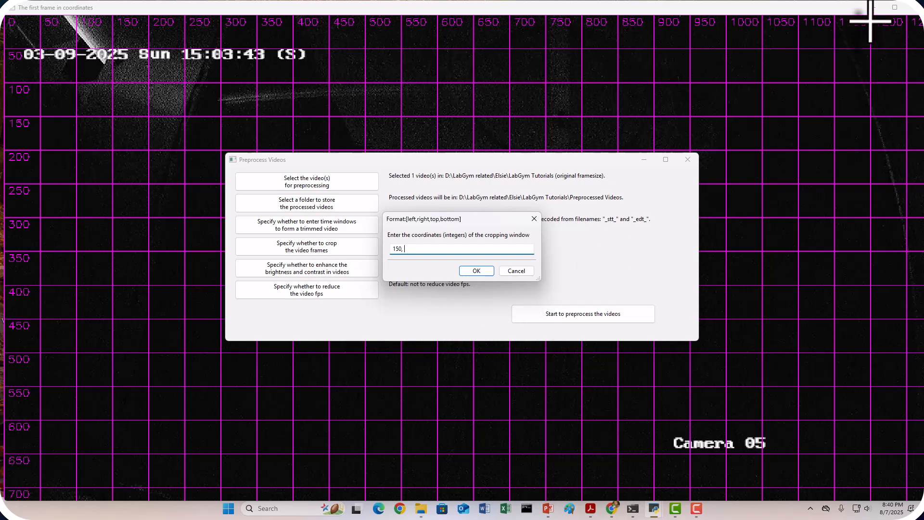
pyautogui.write('1200, 50,')
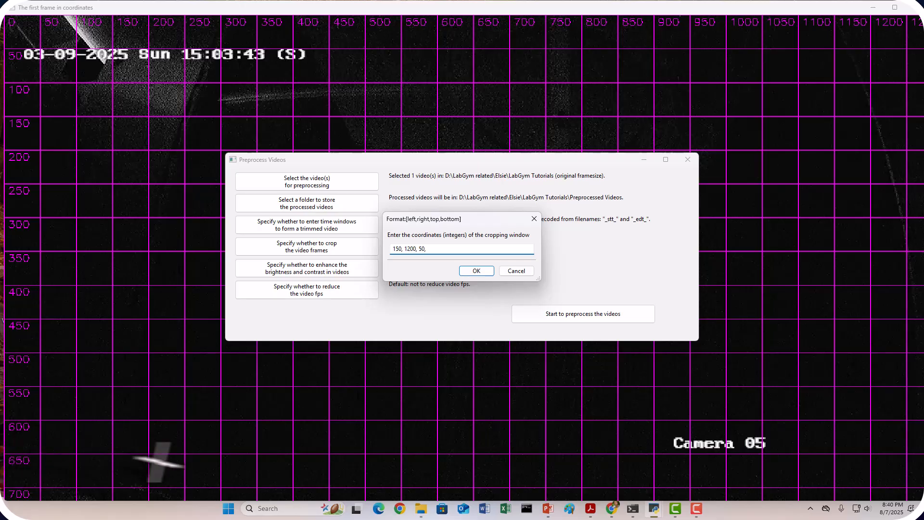
pyautogui.write('65')
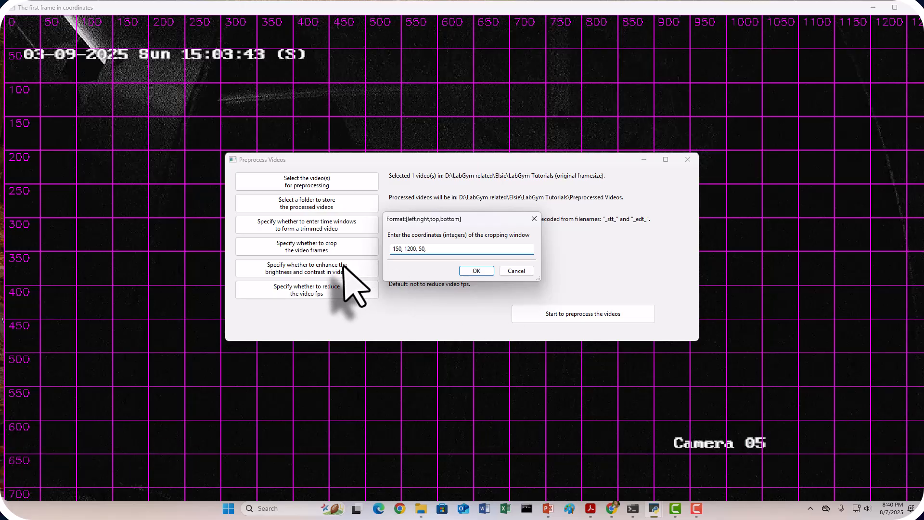
pyautogui.write('0')
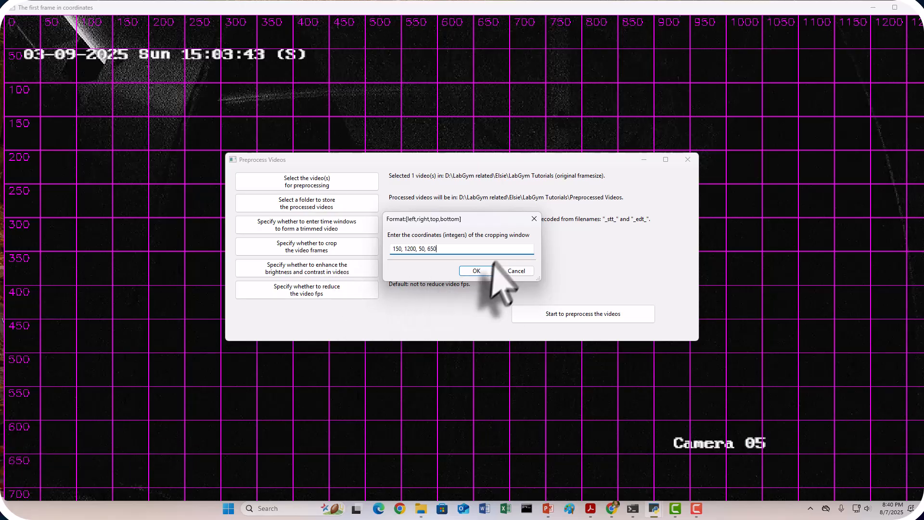
pyautogui.click(477, 269)
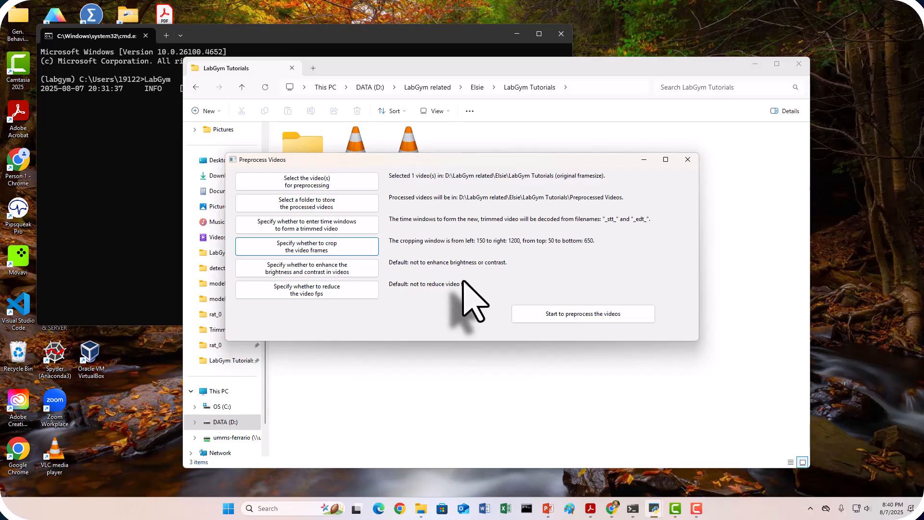
# Step: Enhance the video with a brightness fold change of 1.2 and a contrast fold change of 1.0, and apply the values
pyautogui.click(355, 265)
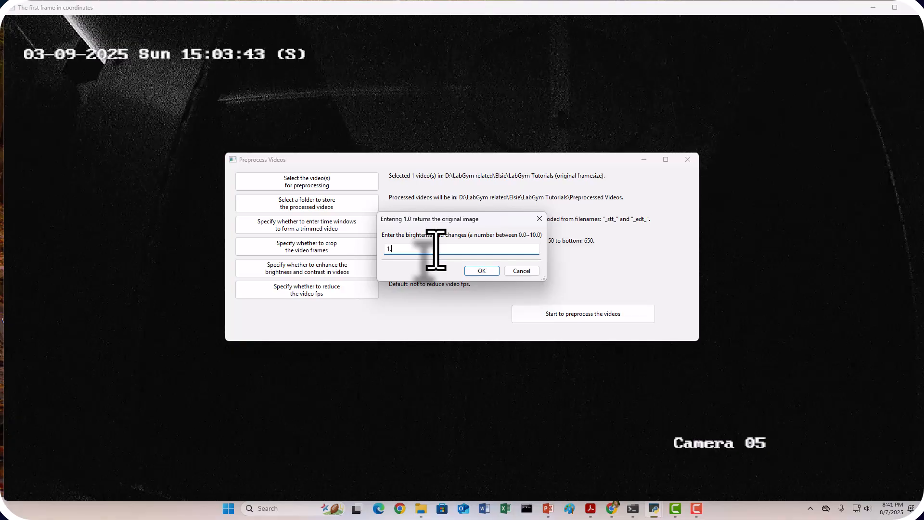
pyautogui.click(484, 272)
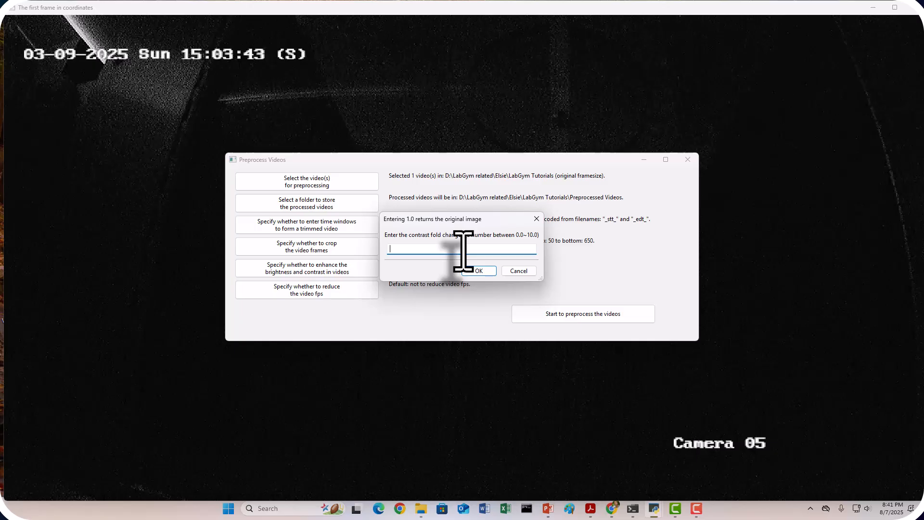
pyautogui.click(483, 269)
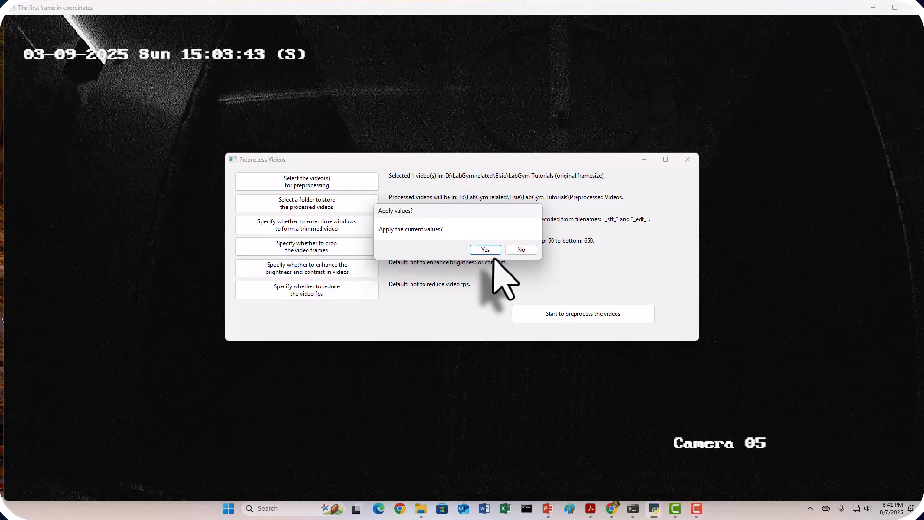
pyautogui.click(492, 250)
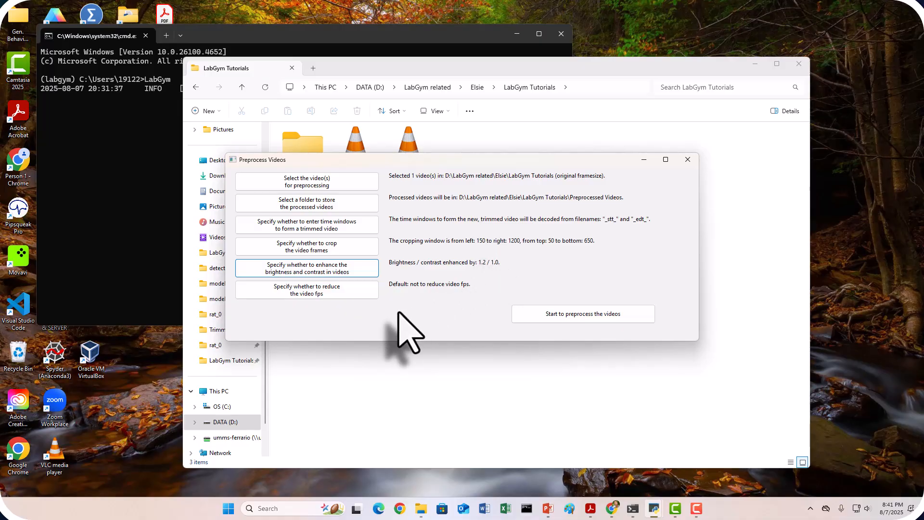
# Step: Reduce the video to a target of 20 fps and start preprocessing
pyautogui.click(371, 294)
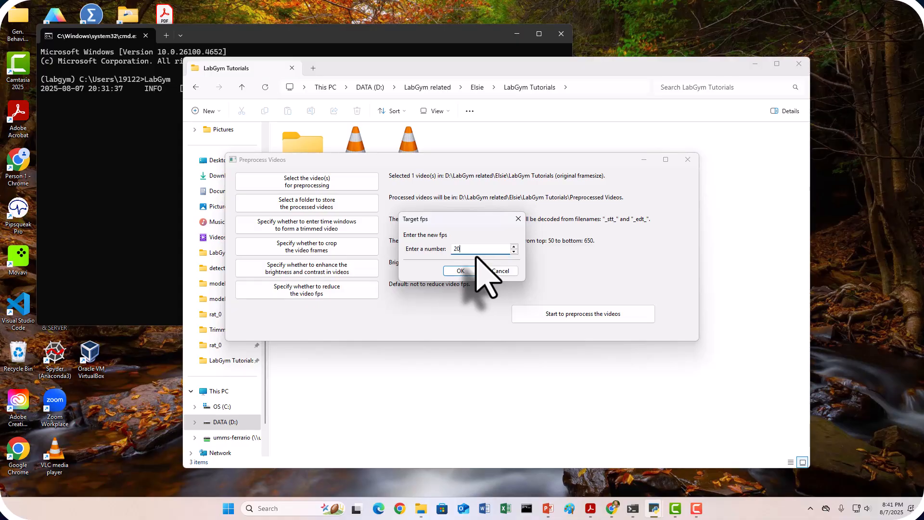
pyautogui.click(465, 270)
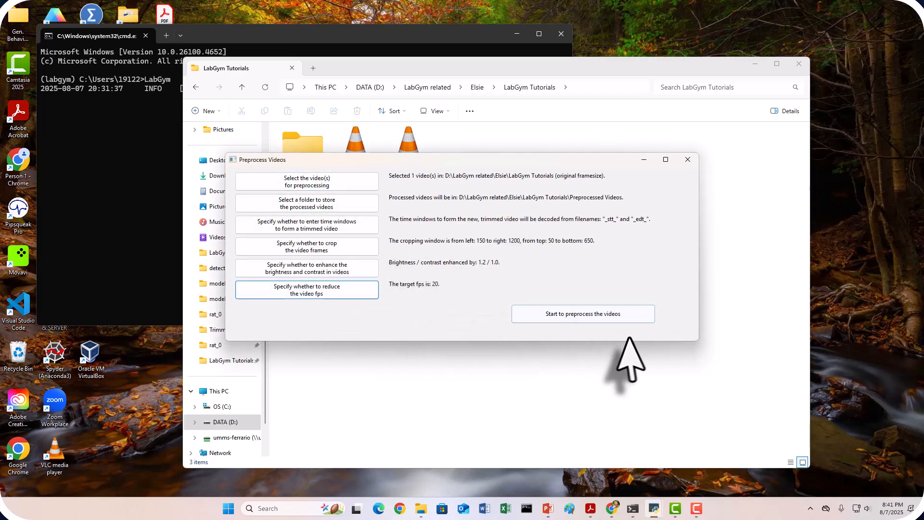
pyautogui.click(596, 313)
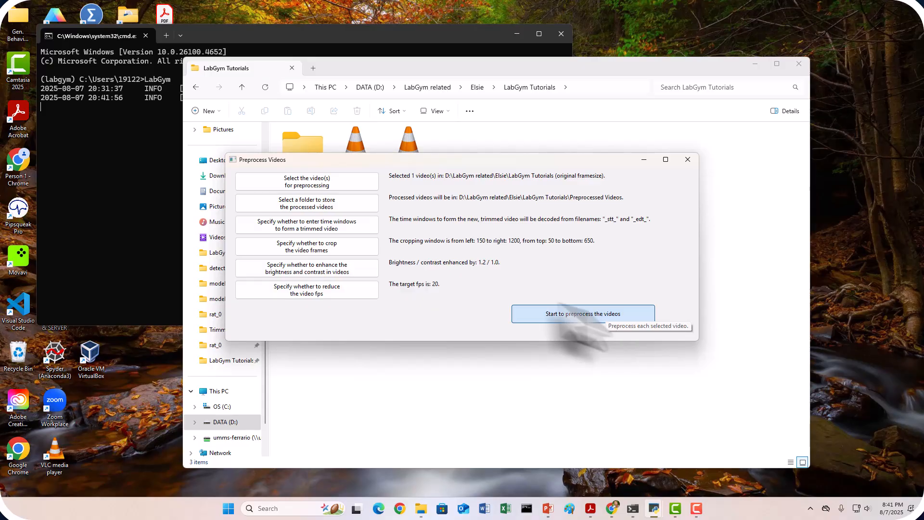
# Step: Check the preprocessing log in the terminal, and open the Preprocessed Videos folder in File Explorer to look for the output
pyautogui.click(142, 202)
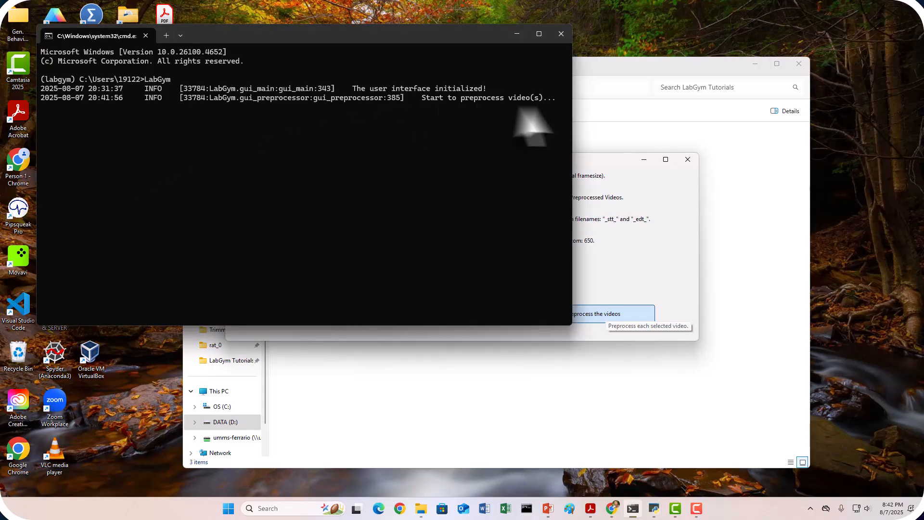
pyautogui.click(758, 183)
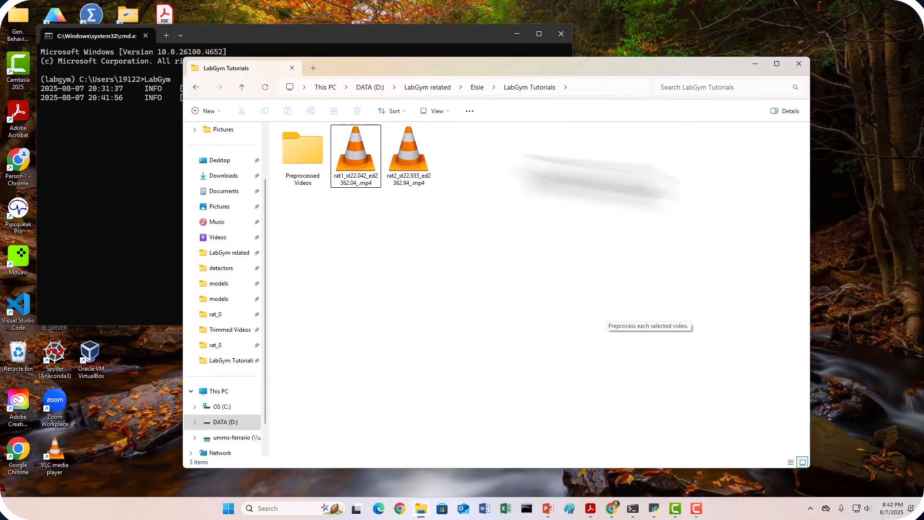
pyautogui.click(295, 160)
pyautogui.doubleClick(294, 159)
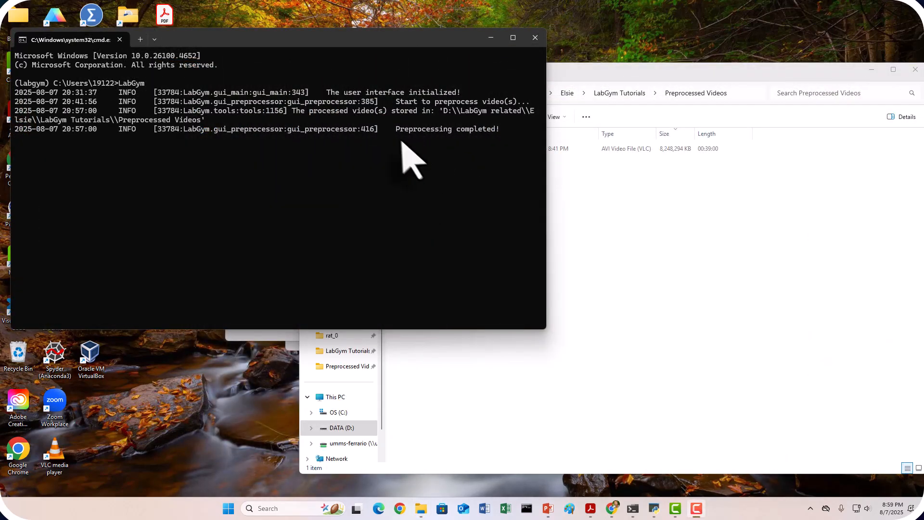
# Step: Examine the last log line in the terminal, and open rat1_st22_22.042-2362.04_processed.avi in VLC media player to view it
pyautogui.moveTo(392, 129); pyautogui.dragTo(508, 133)
pyautogui.hotkey('ctrl', 'c')
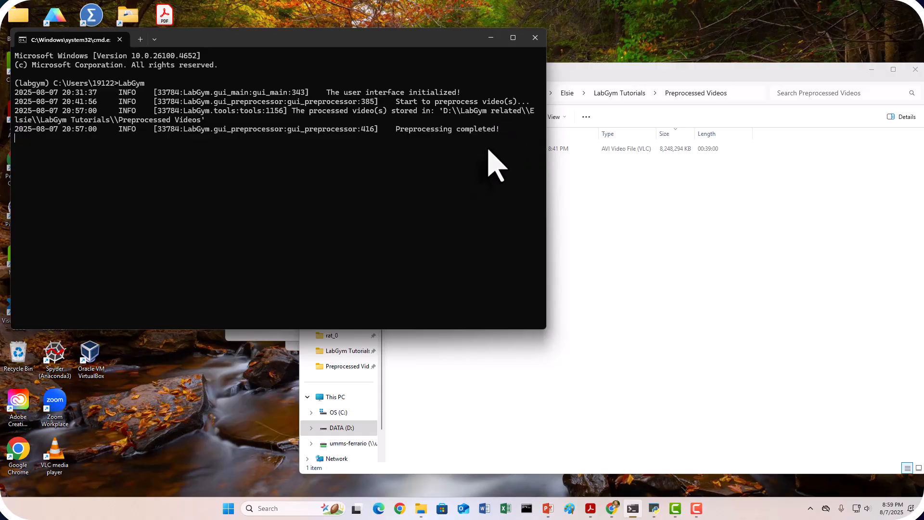
pyautogui.click(693, 188)
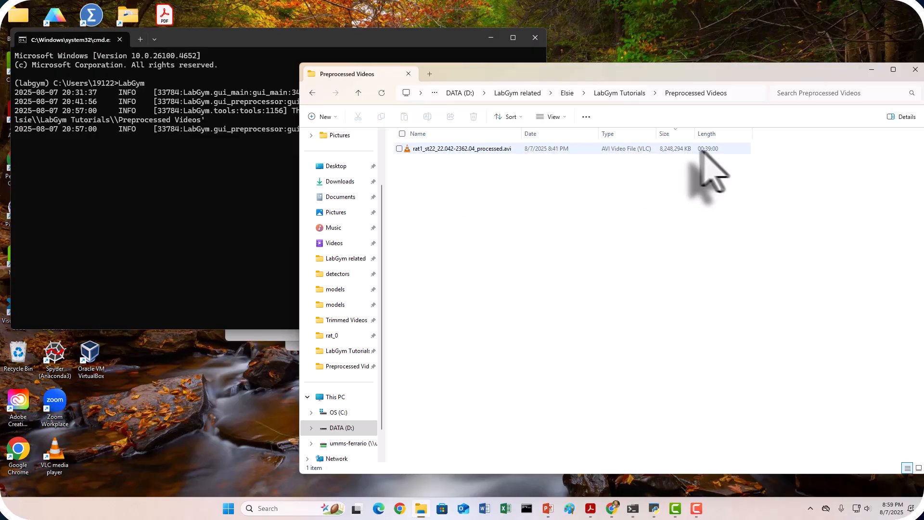
pyautogui.doubleClick(566, 149)
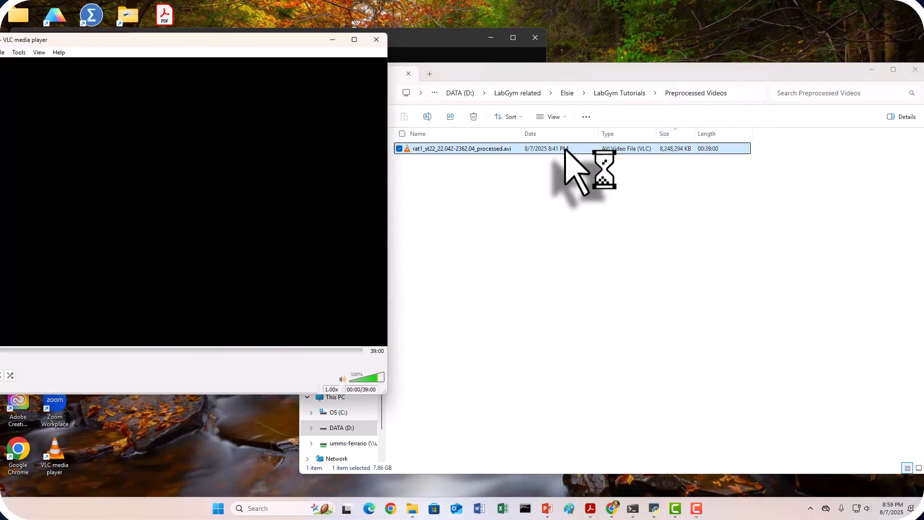
# Step: Move the player clear of the file list, check the processed video's codec details for resolution and frame rate, and pause playback
pyautogui.moveTo(277, 39); pyautogui.dragTo(649, 101)
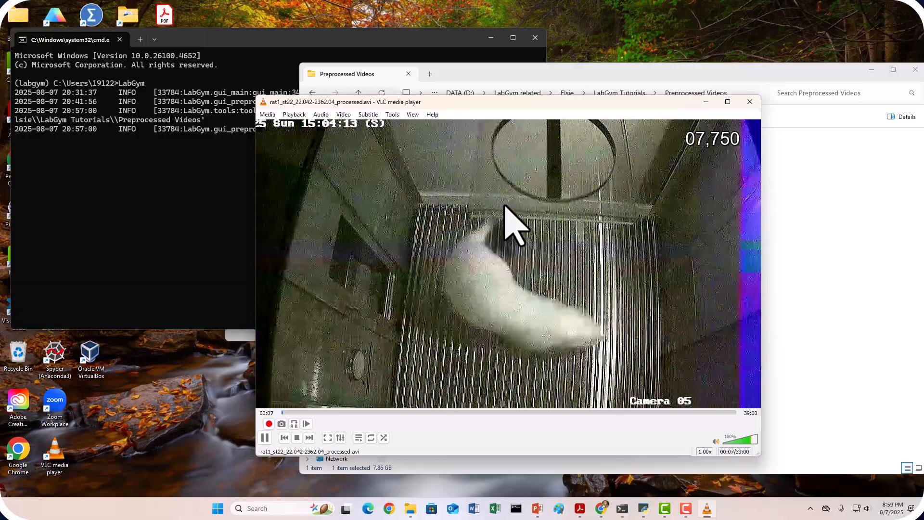
pyautogui.hotkey('ctrl', 'j')
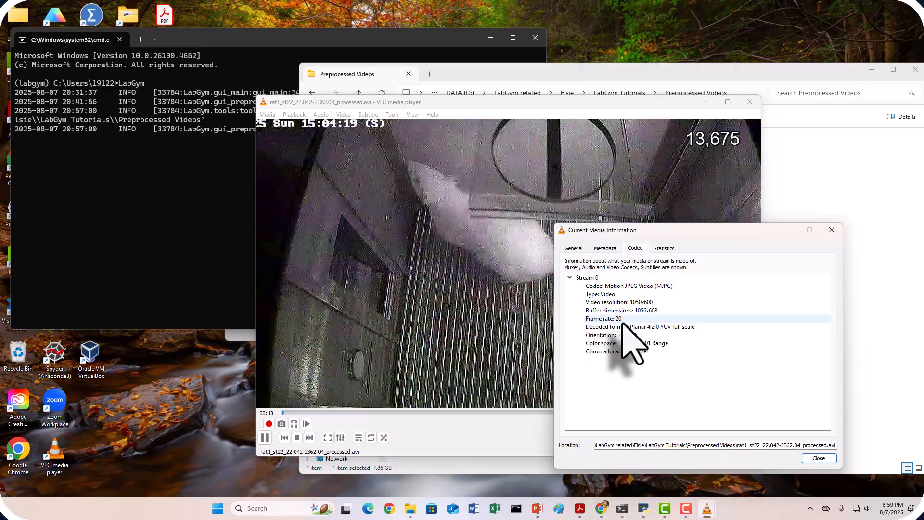
pyautogui.click(832, 230)
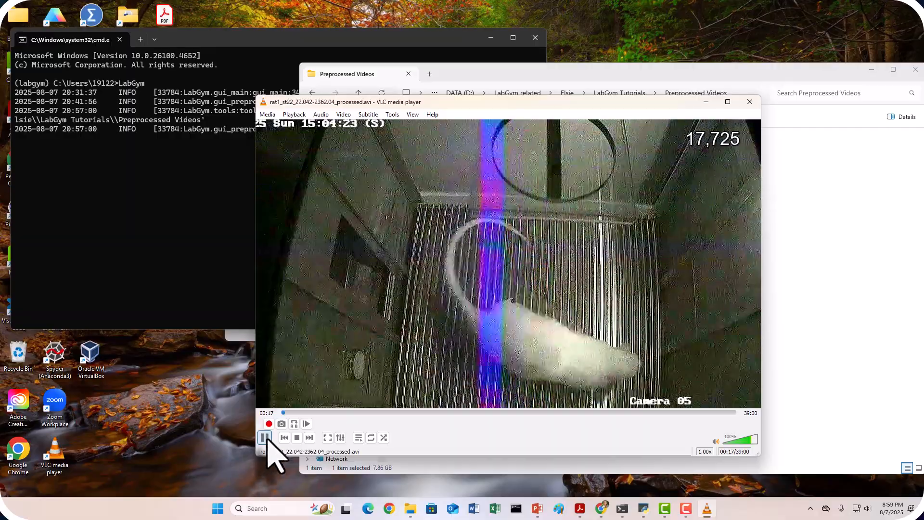
pyautogui.click(264, 438)
# Step: Open the original rat1_st22.042_ed2362.04_.mp4 from the LabGym Tutorials folder and skip ahead to about 01:22 for comparison
pyautogui.click(813, 318)
pyautogui.click(618, 93)
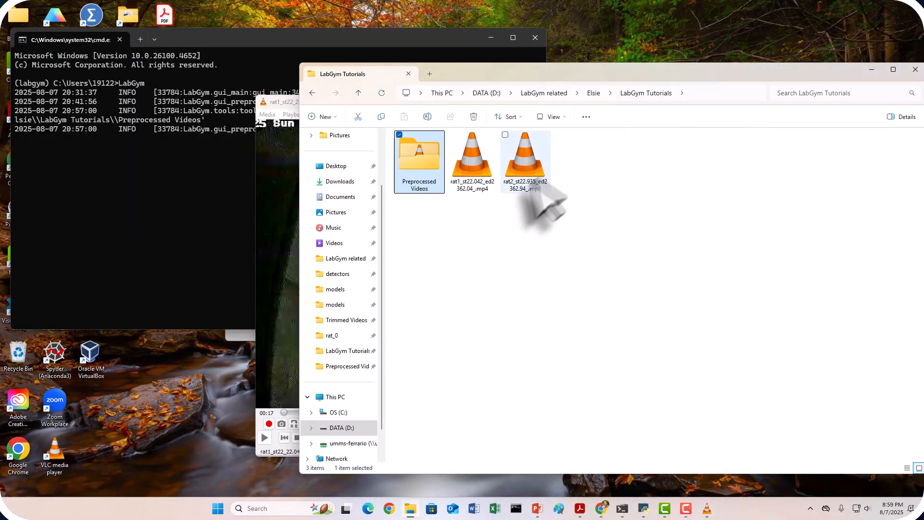
pyautogui.doubleClick(473, 177)
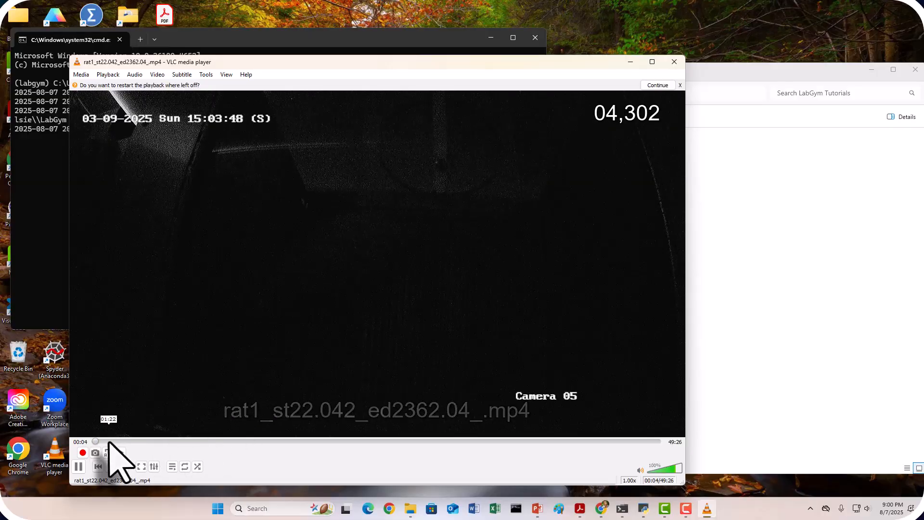
pyautogui.click(111, 441)
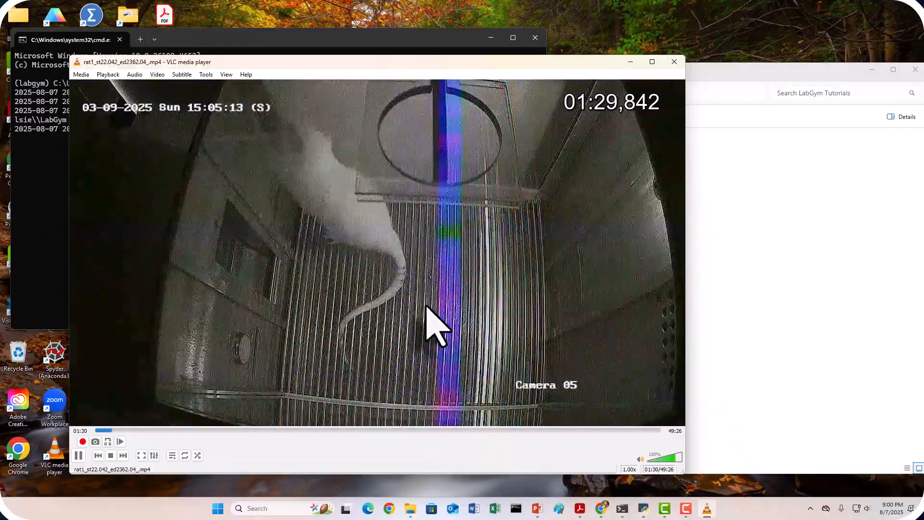
# Step: Check the original video's codec details for resolution and frame rate, and close the original video
pyautogui.hotkey('ctrl', 'j')
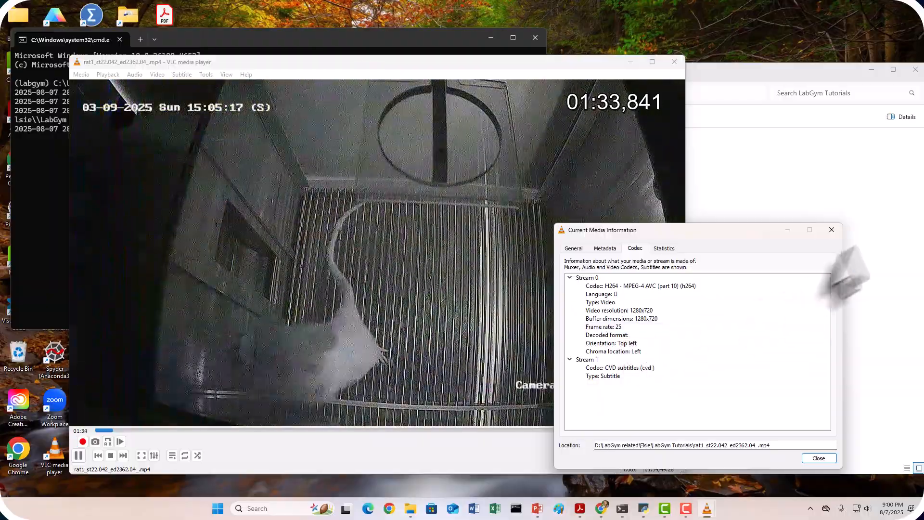
pyautogui.click(832, 229)
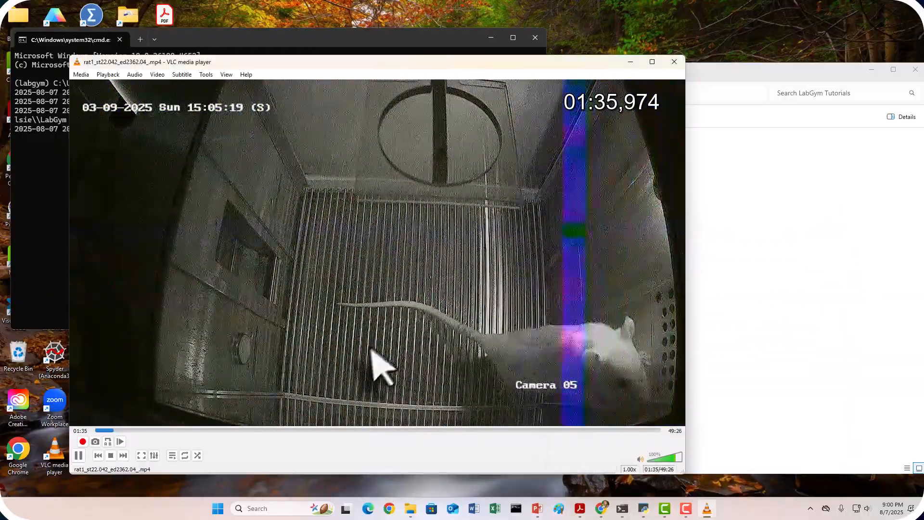
pyautogui.click(674, 61)
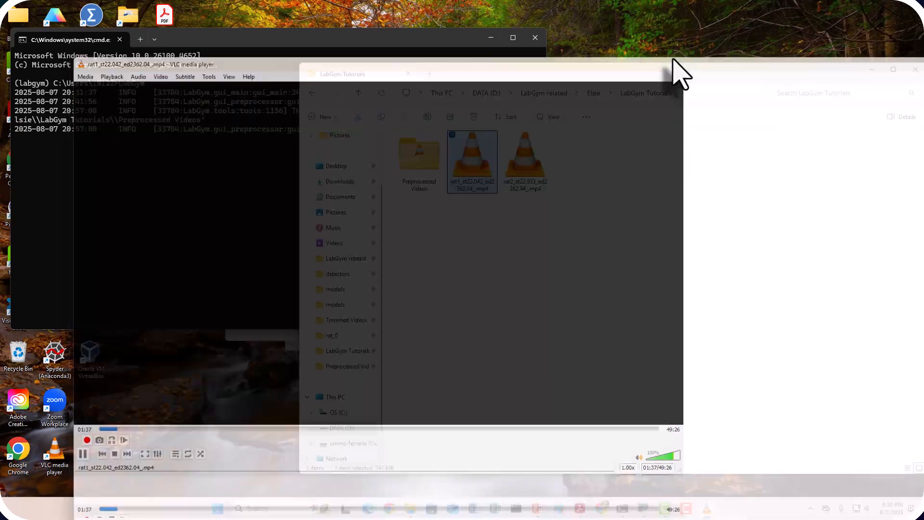